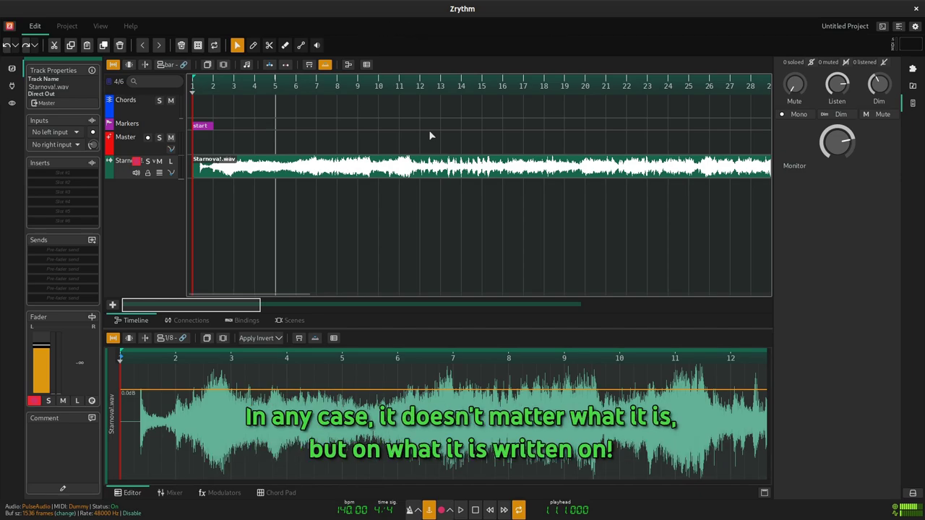
# Step: Open GTK Inspector, confirm GTK version 4.6.0 on the Global page, then close it
pyautogui.hotkey('ctrl', 'shift', 'd')
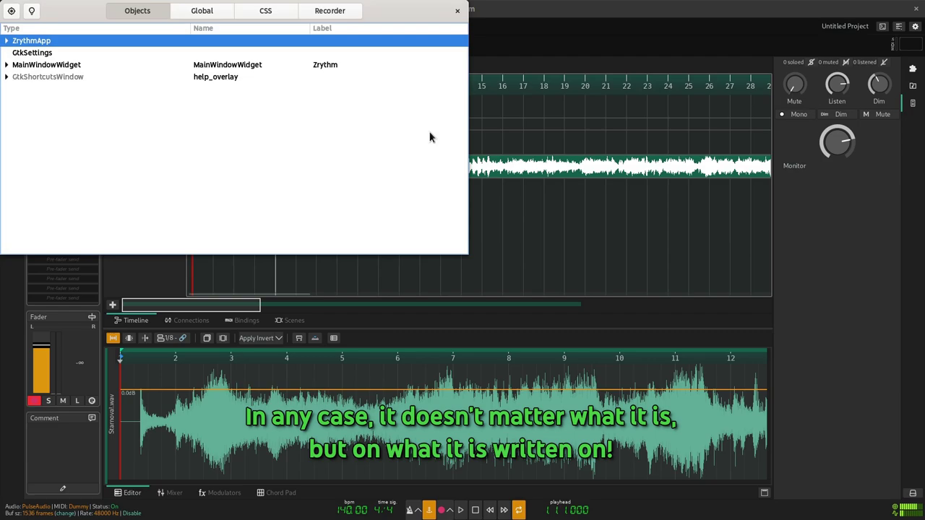
pyautogui.moveTo(231, 119); pyautogui.dragTo(485, 200)
pyautogui.click(453, 92)
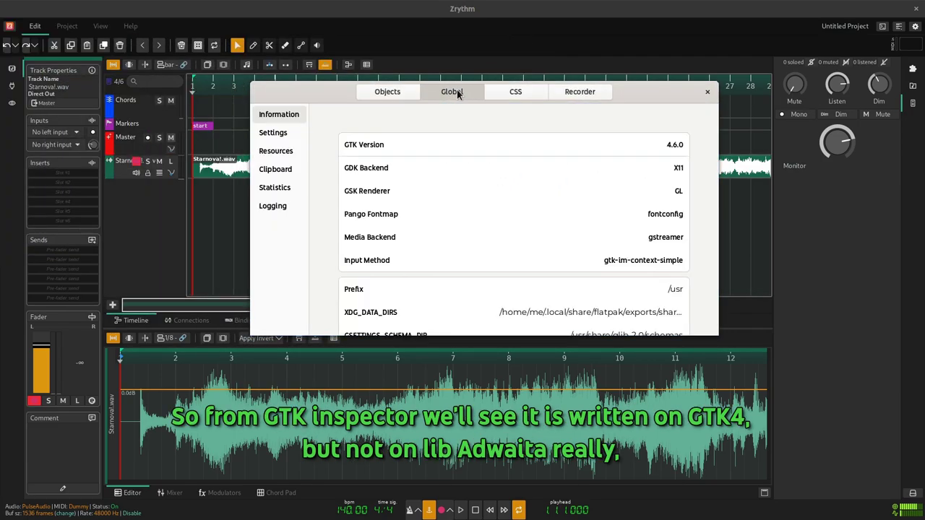
pyautogui.doubleClick(667, 145)
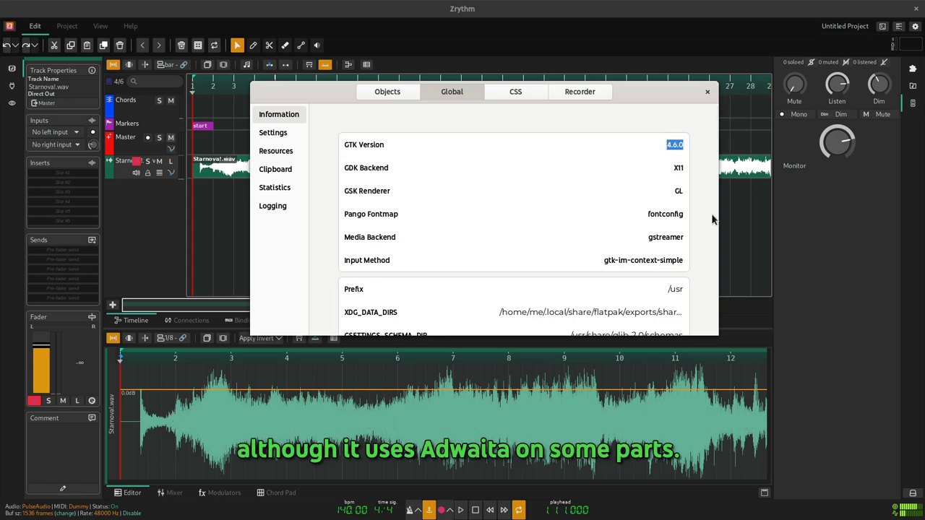
pyautogui.click(708, 94)
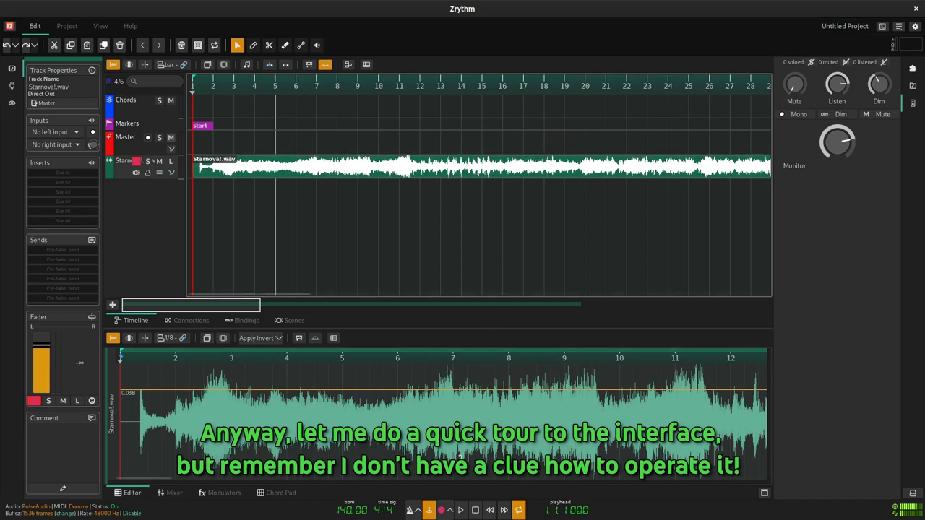
# Step: Start playback and draw a Chords region over bars 6–10 plus a custom marker
pyautogui.click(459, 510)
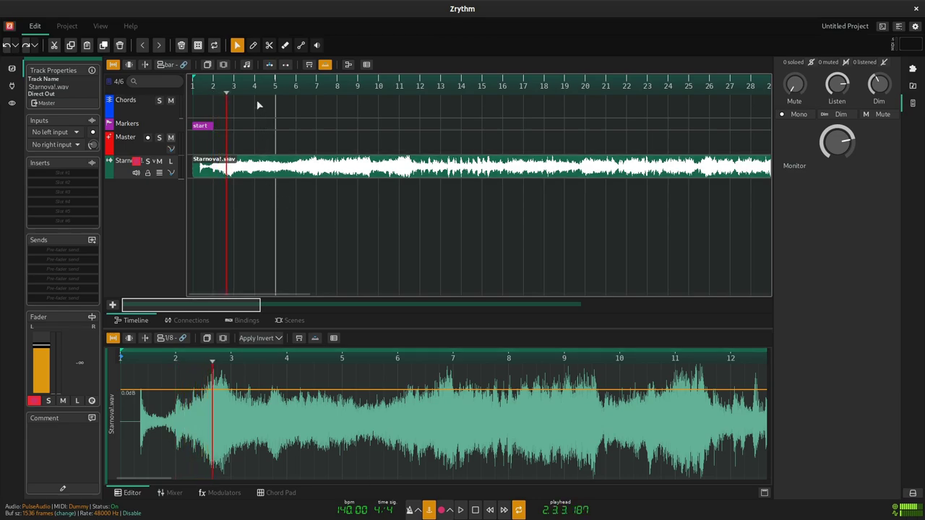
pyautogui.click(252, 46)
pyautogui.moveTo(297, 101)
pyautogui.mouseDown()
pyautogui.moveTo(376, 103)
pyautogui.moveTo(375, 126)
pyautogui.moveTo(434, 109)
pyautogui.mouseUp()
pyautogui.click(455, 129)
# Step: Place an A Aeolian scale near bar 12 and turn off adaptive snapping
pyautogui.click(434, 109)
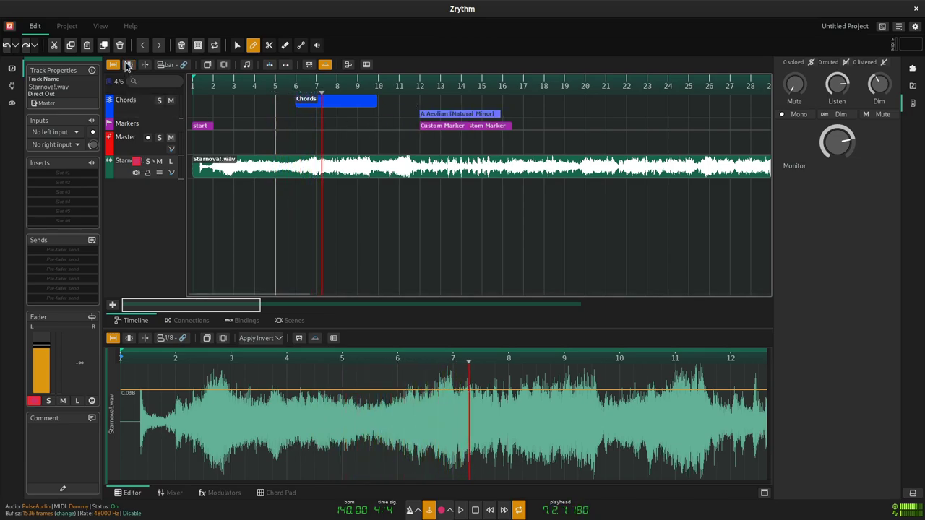
pyautogui.click(160, 66)
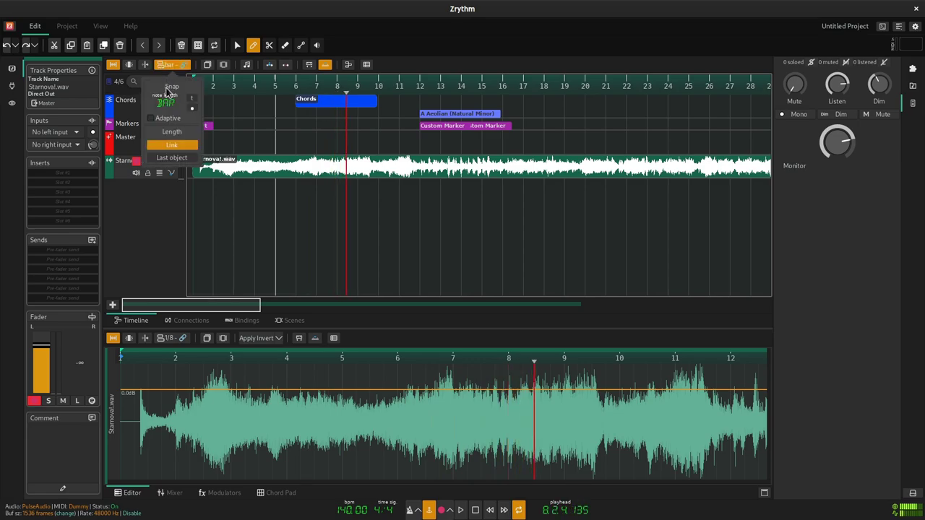
pyautogui.click(163, 120)
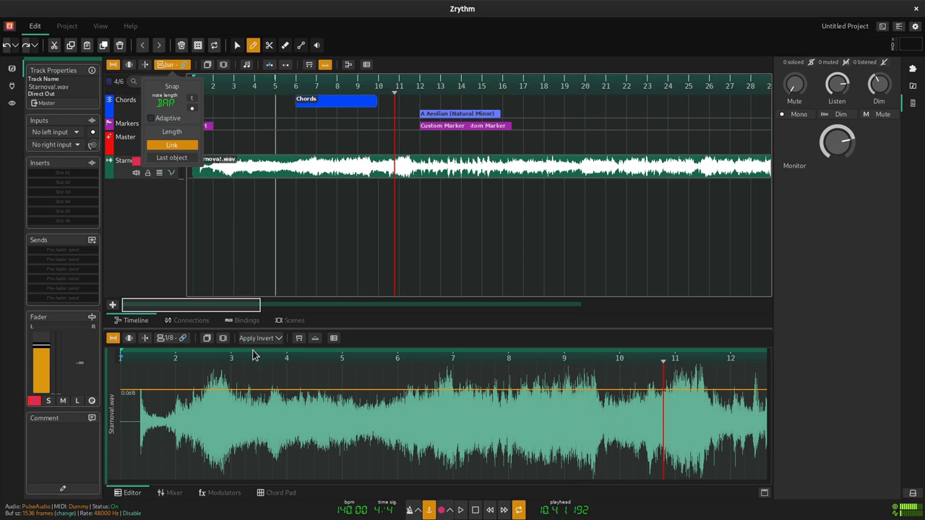
# Step: Close the snap options, view the modulator macros and mixer, then return to the Starnoval.wav editor
pyautogui.click(216, 493)
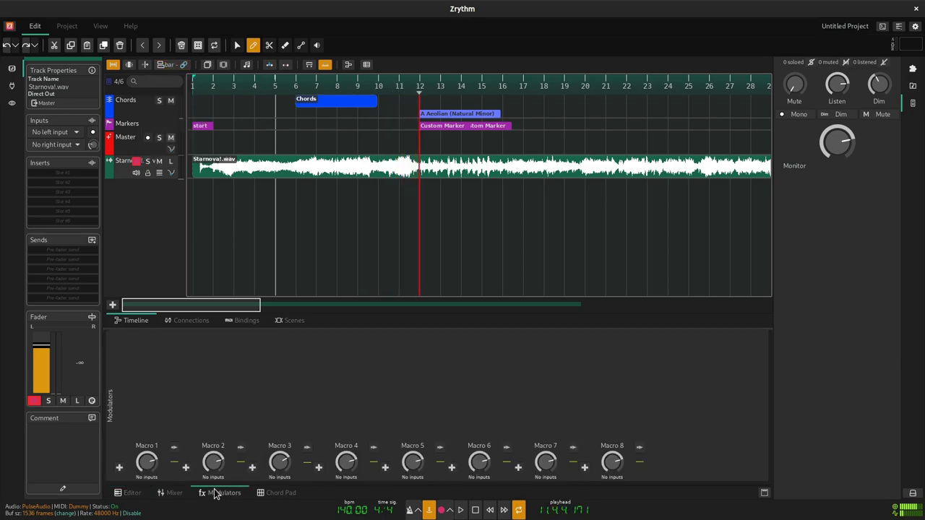
pyautogui.click(217, 493)
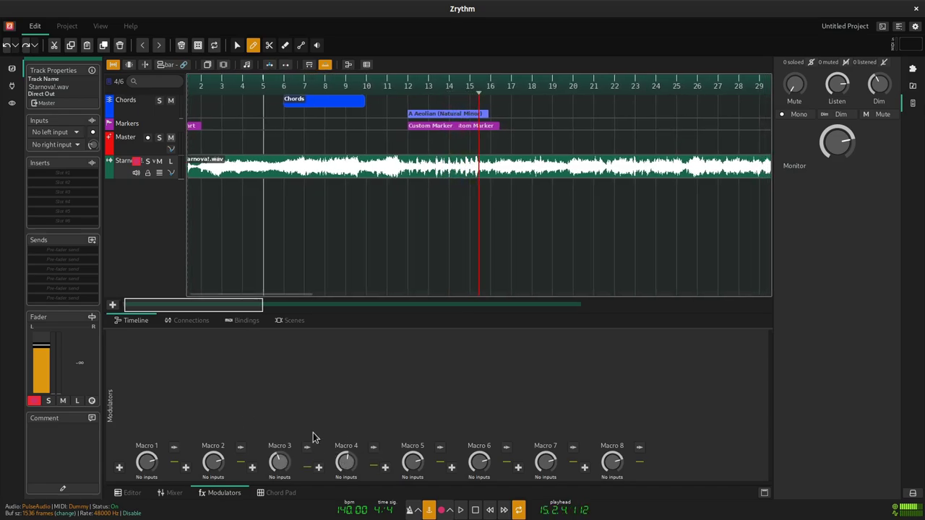
pyautogui.click(173, 492)
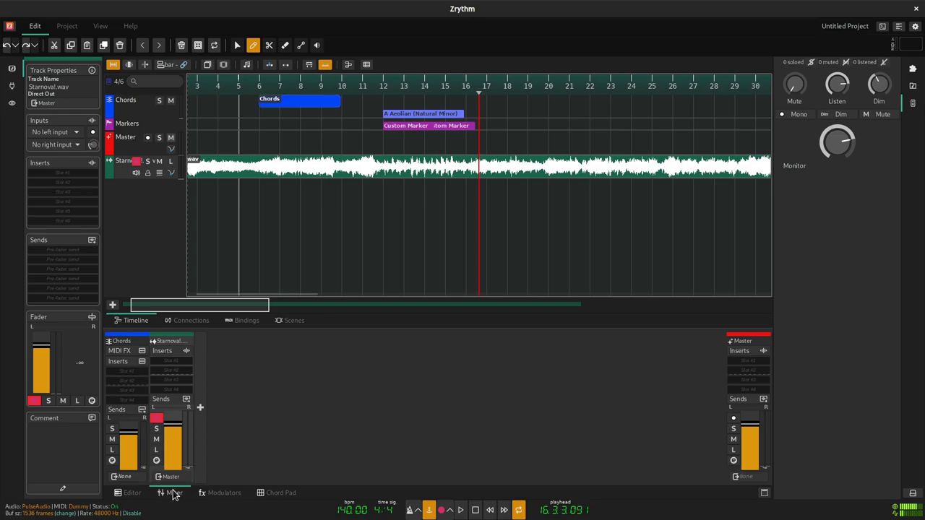
pyautogui.click(132, 492)
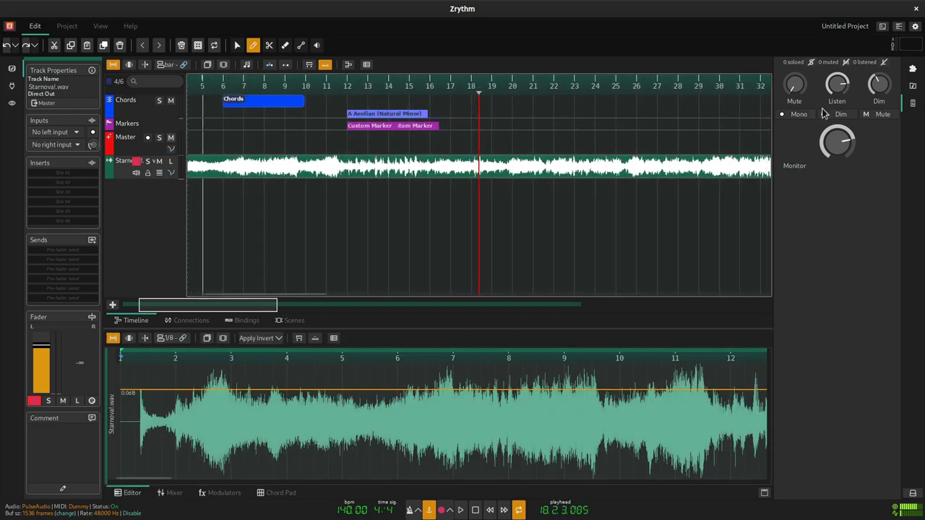
# Step: Open Preferences and look through the available audio backends
pyautogui.click(916, 26)
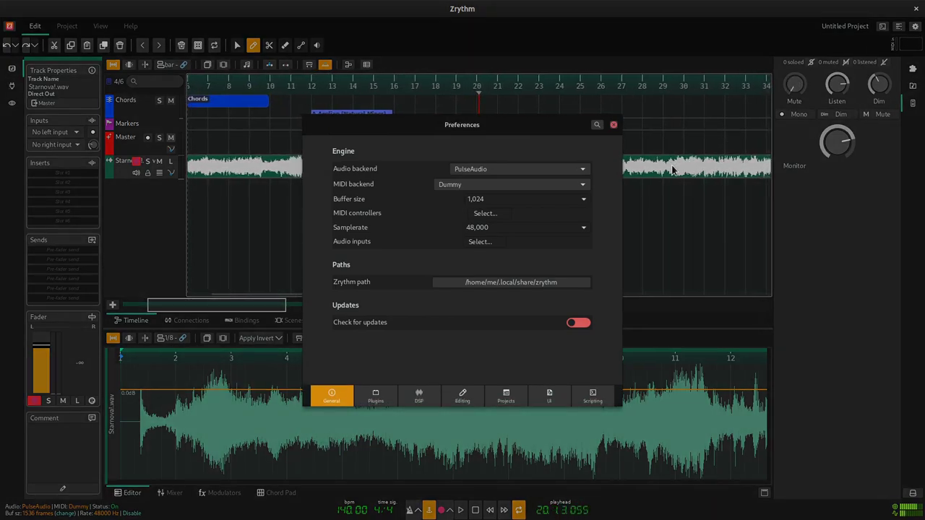
pyautogui.click(524, 171)
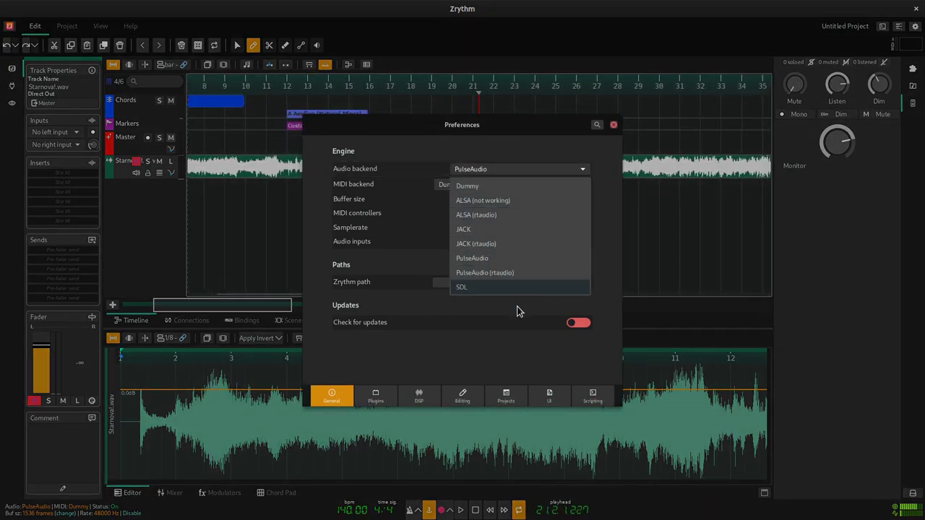
pyautogui.click(548, 173)
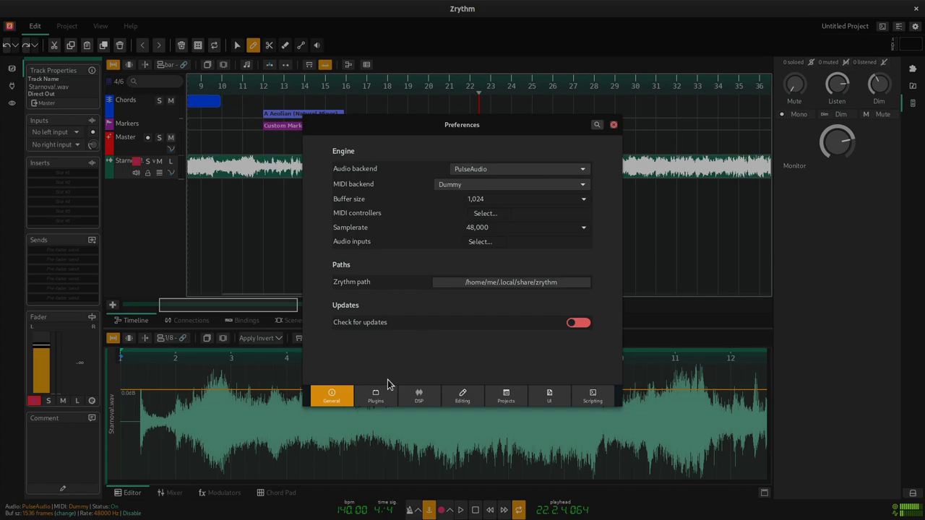
# Step: Toggle 'Open UI on instantiation' in the Plugins preferences, leaving it on
pyautogui.click(376, 396)
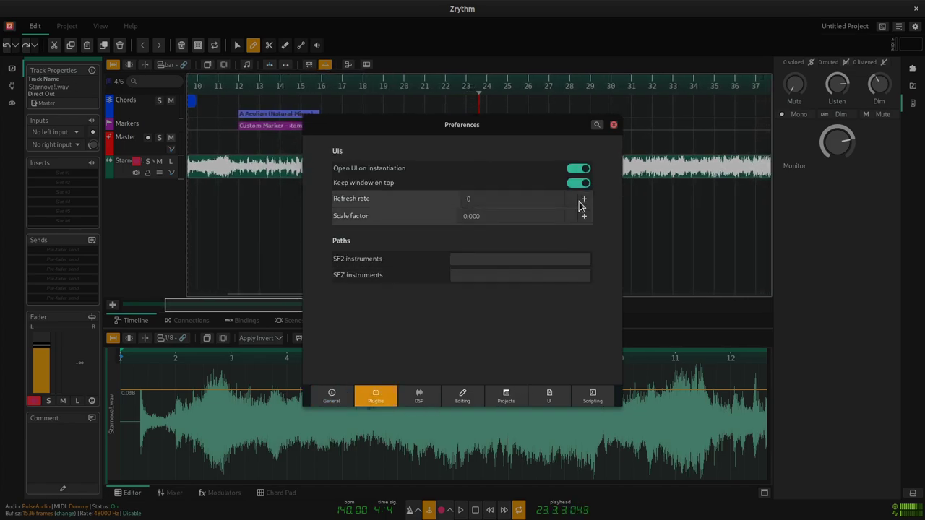
pyautogui.click(582, 170)
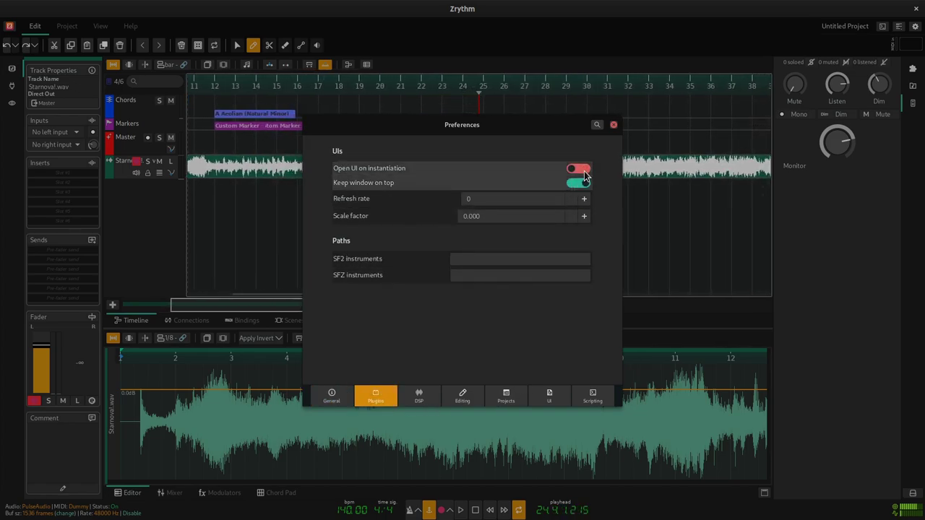
pyautogui.click(581, 169)
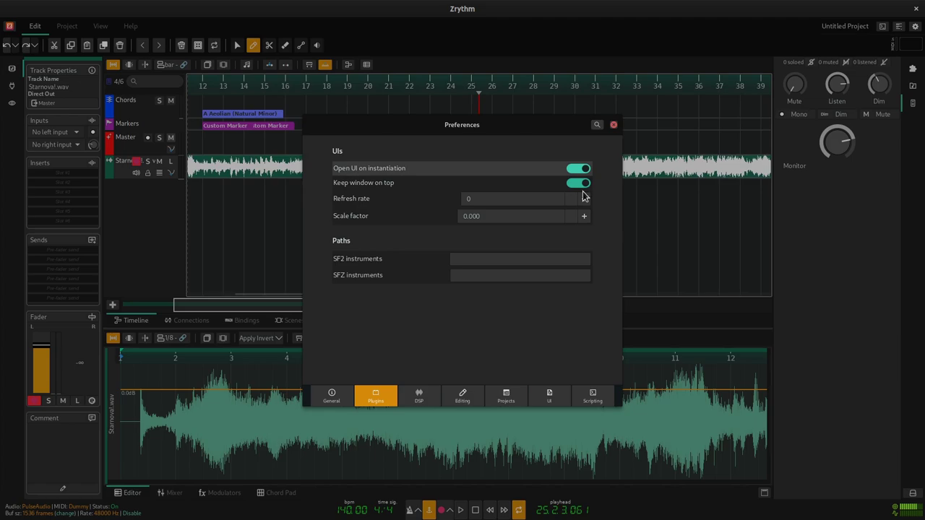
# Step: In Editing preferences, lower the undo stack length to 127 and restore it to 128
pyautogui.click(462, 396)
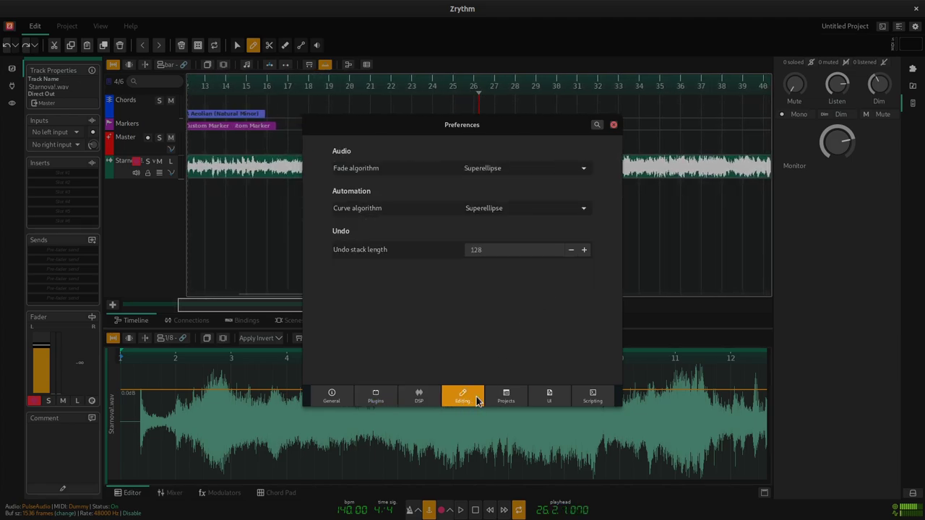
pyautogui.click(572, 250)
pyautogui.click(584, 250)
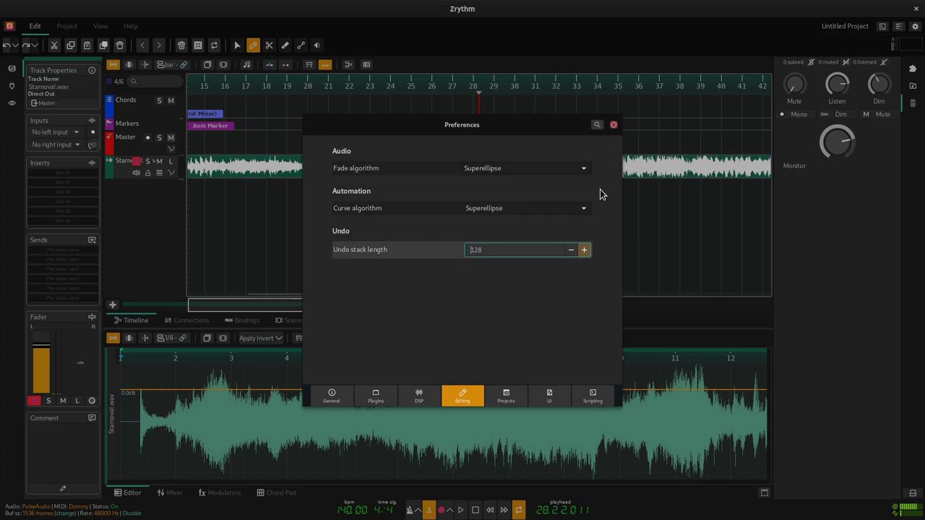
pyautogui.click(598, 126)
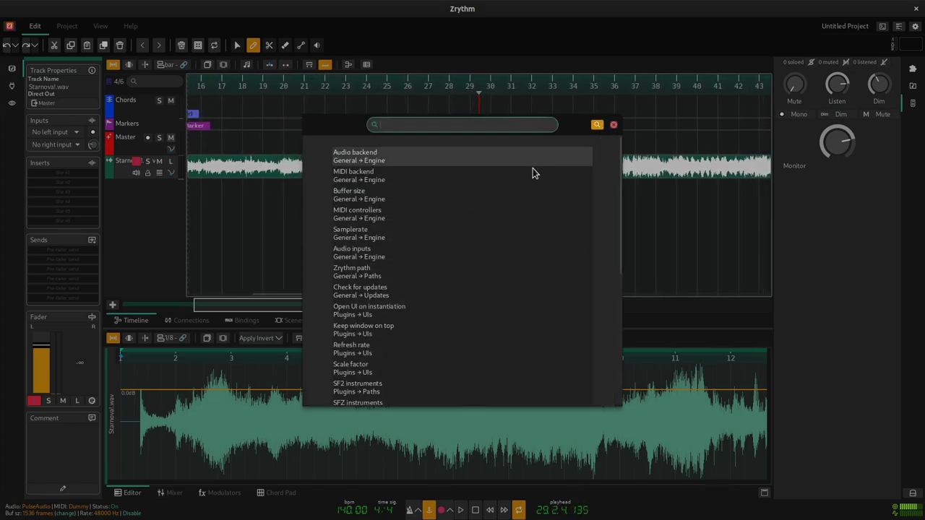
pyautogui.scroll(-2, 477, 206)
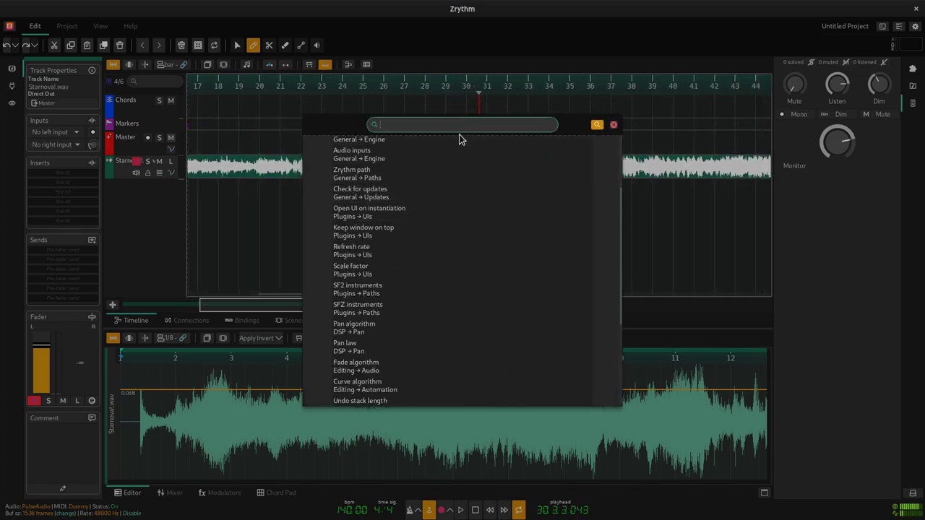
pyautogui.write('plu')
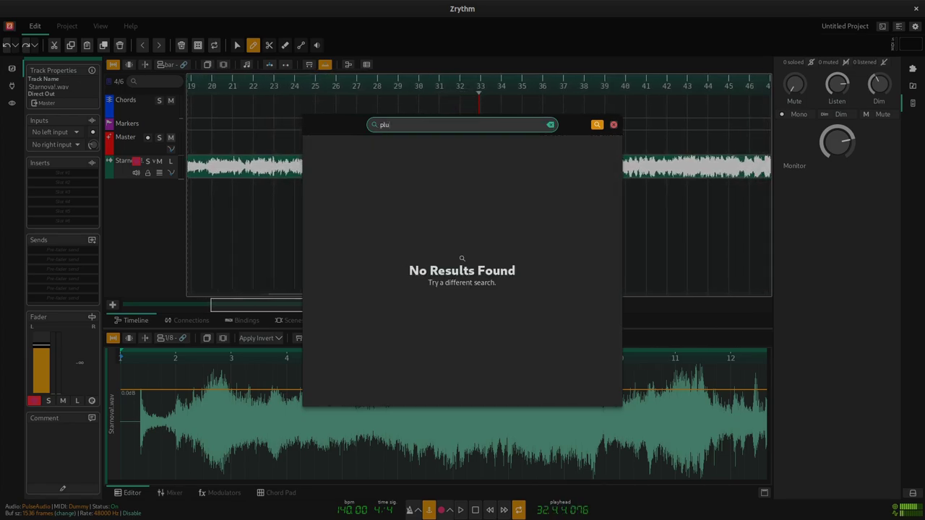
pyautogui.press('BackSpace')
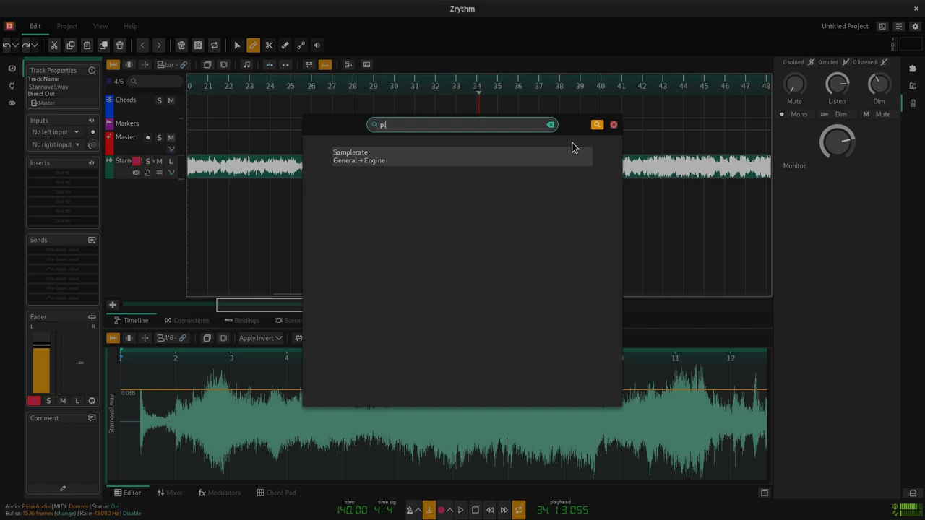
pyautogui.press('Escape')
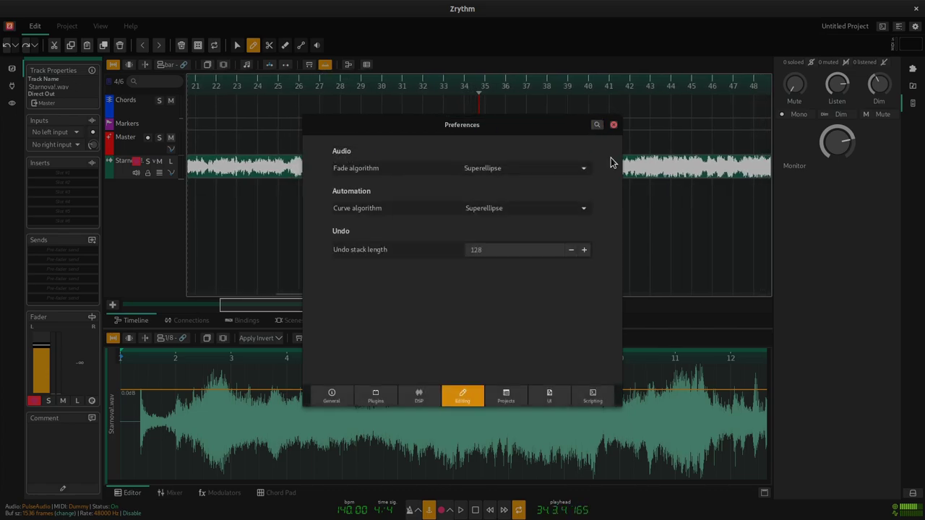
# Step: View the Default script setting under Scripting, close Preferences and dismiss the restart notice
pyautogui.click(594, 401)
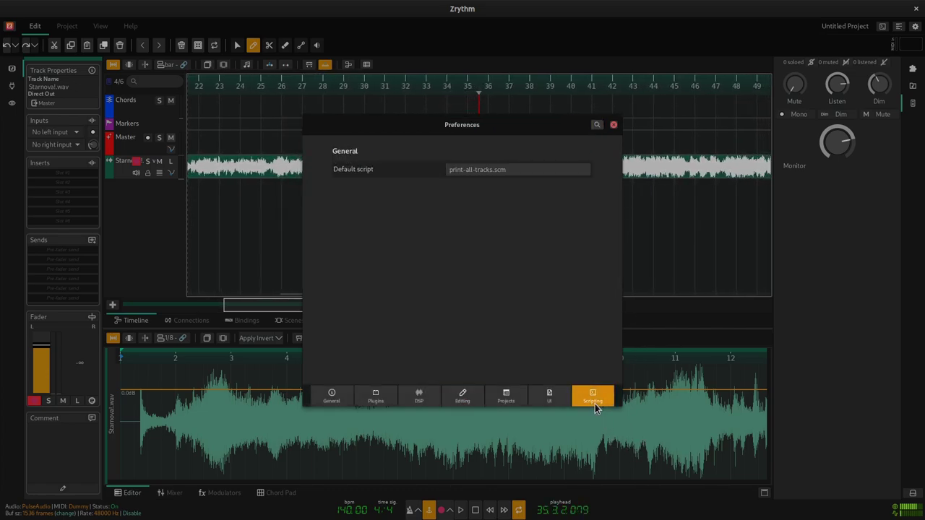
pyautogui.click(515, 172)
pyautogui.press('Escape')
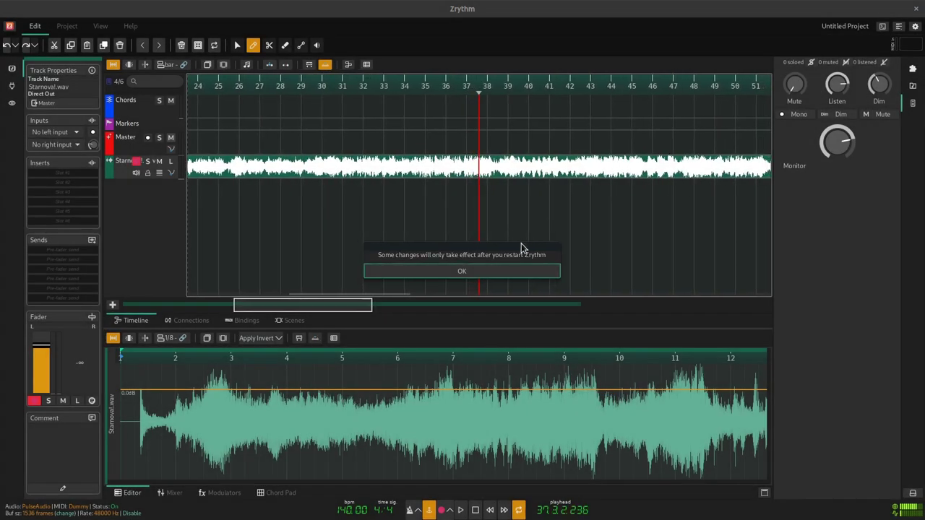
pyautogui.click(496, 274)
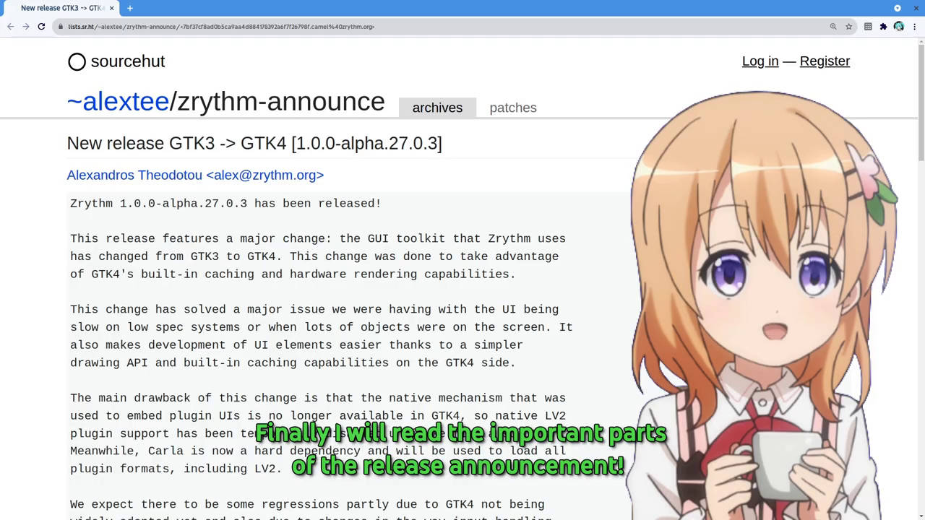
# Step: Select the GTK4-switch and slow-UI-fix paragraphs, then the words 'drawback' and 'regressions'
pyautogui.moveTo(541, 289); pyautogui.dragTo(58, 235)
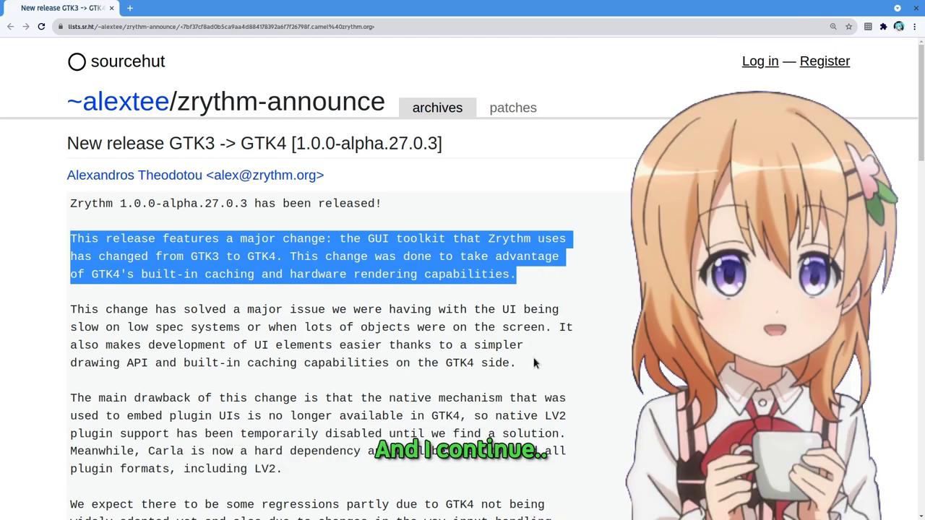
pyautogui.moveTo(518, 362); pyautogui.dragTo(58, 302)
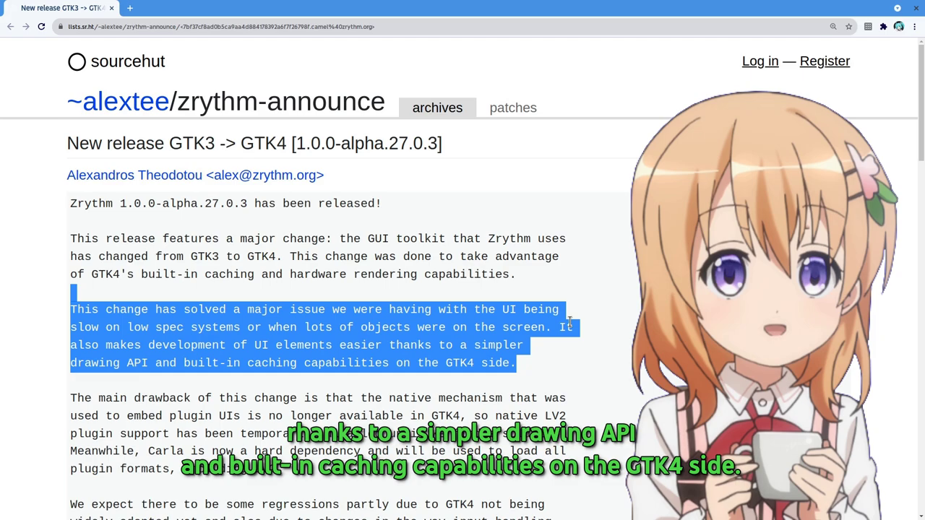
pyautogui.scroll(-3, 578, 325)
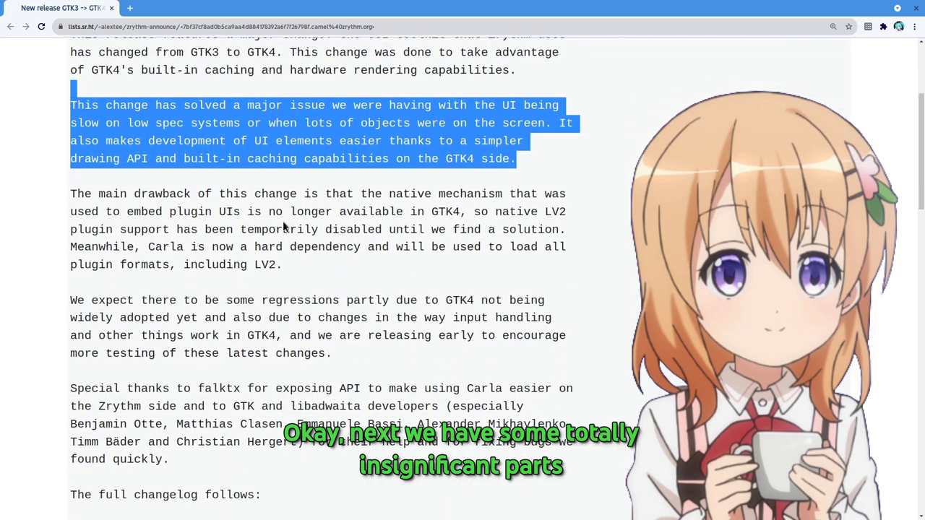
pyautogui.doubleClick(174, 189)
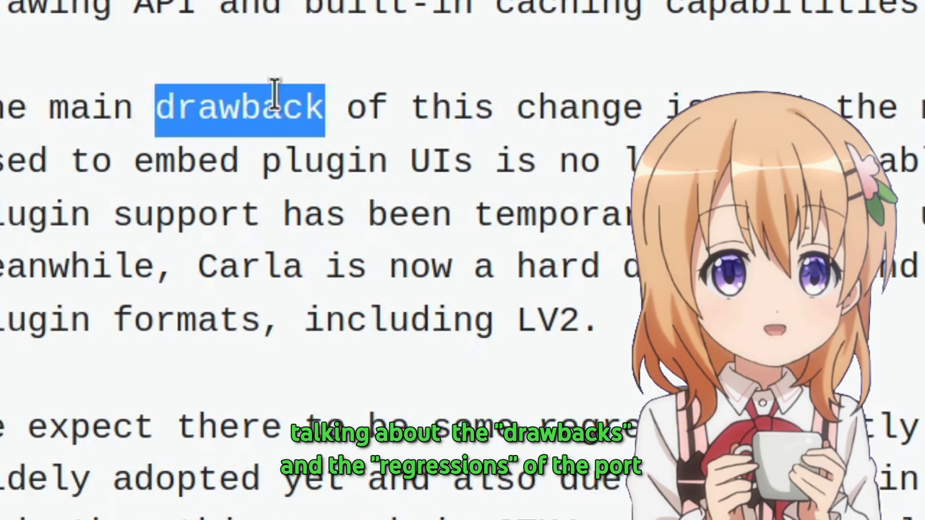
pyautogui.doubleClick(699, 426)
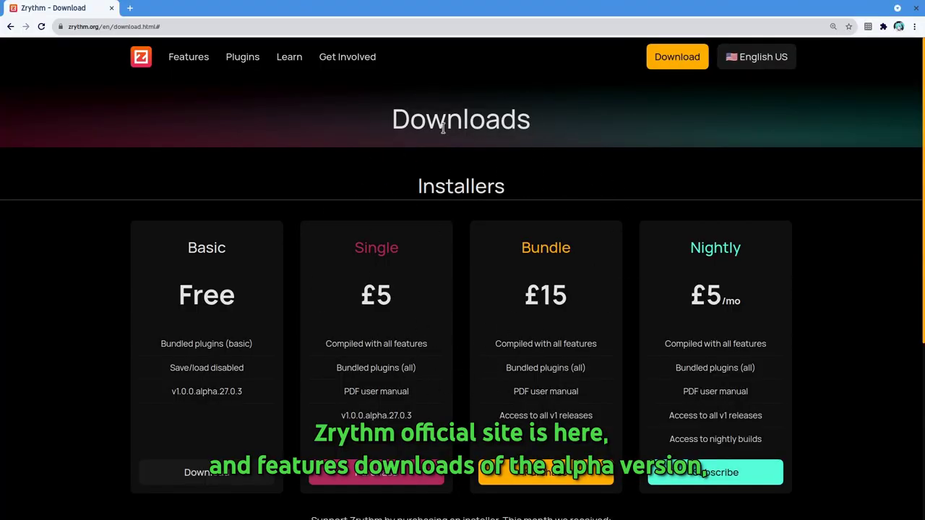
# Step: Go to the Get Involved page and follow the Join Development card
pyautogui.click(336, 56)
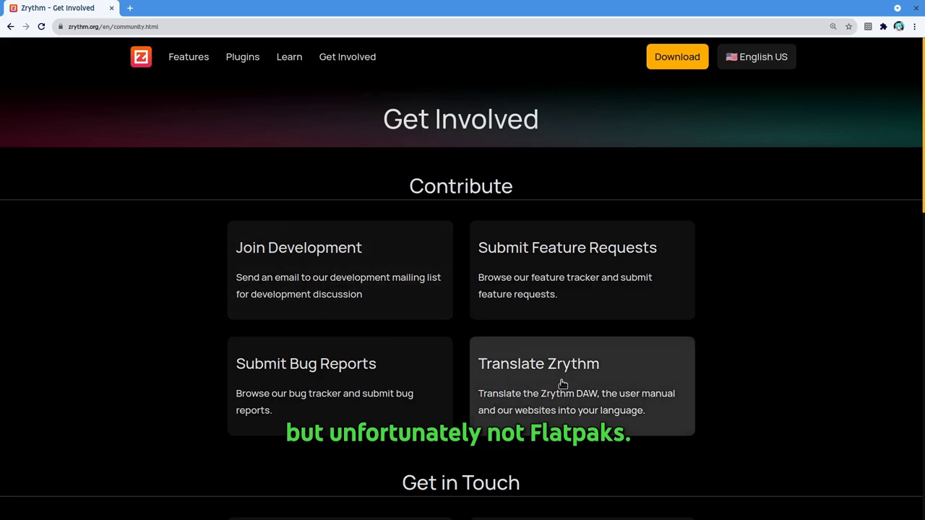
pyautogui.click(385, 275)
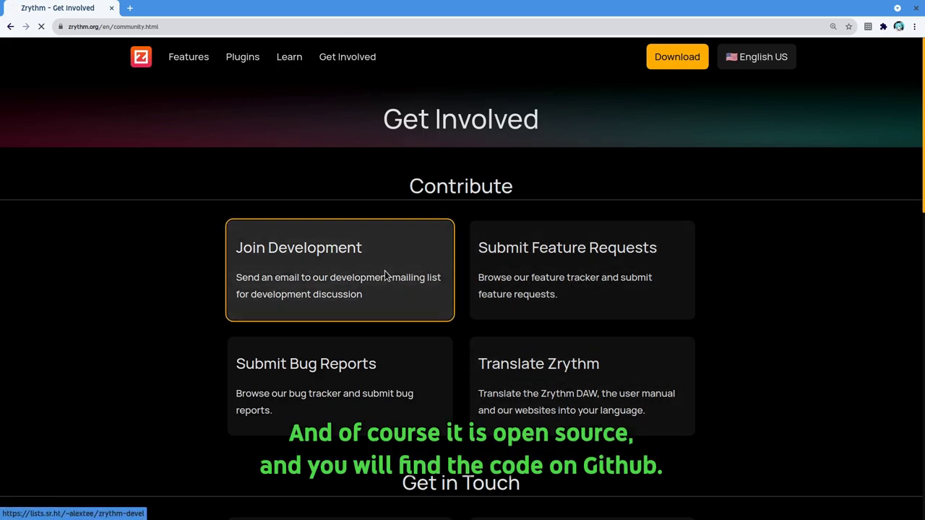